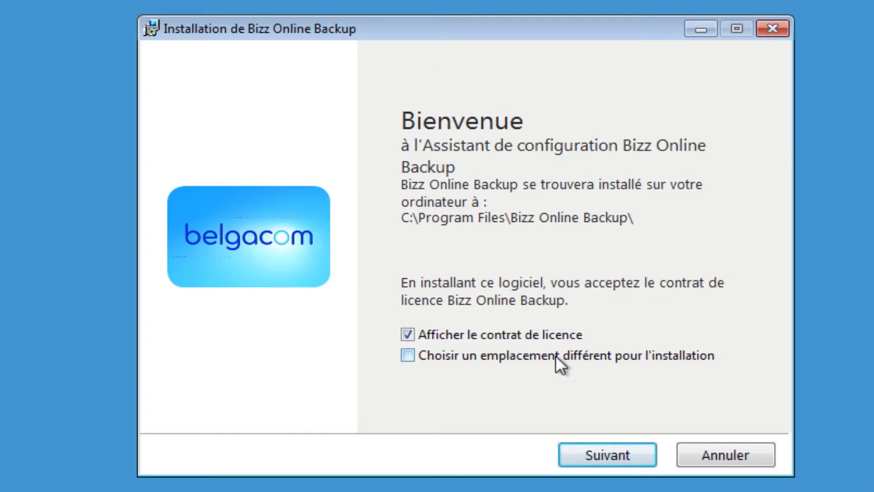
Step: Keep the default install folder, accept the licence agreement and launch the installation
left_click(532, 351)
left_click(532, 351)
left_click(589, 456)
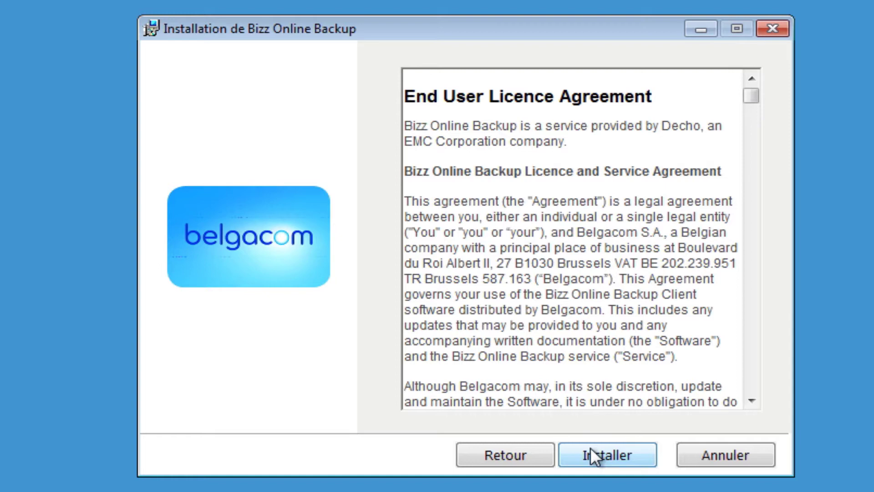
left_click(593, 456)
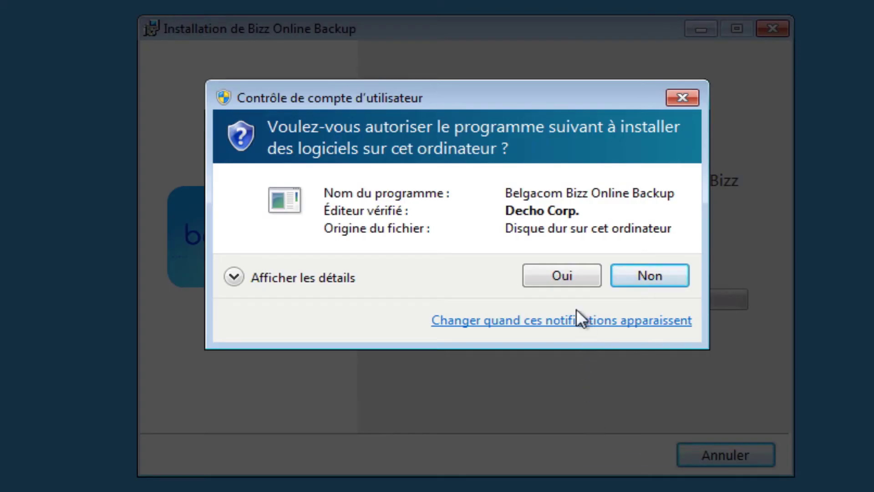
Step: Approve the User Account Control prompt so setup installs and reaches the Connexion page
left_click(570, 278)
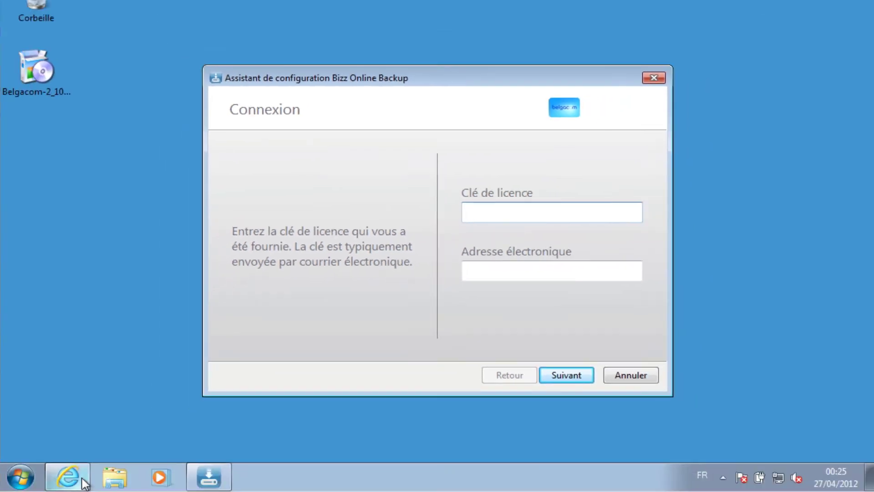
Step: Copy the licence key from the 'Becloud PC Backup Activation Key' e-mail in Webmail
left_click(84, 482)
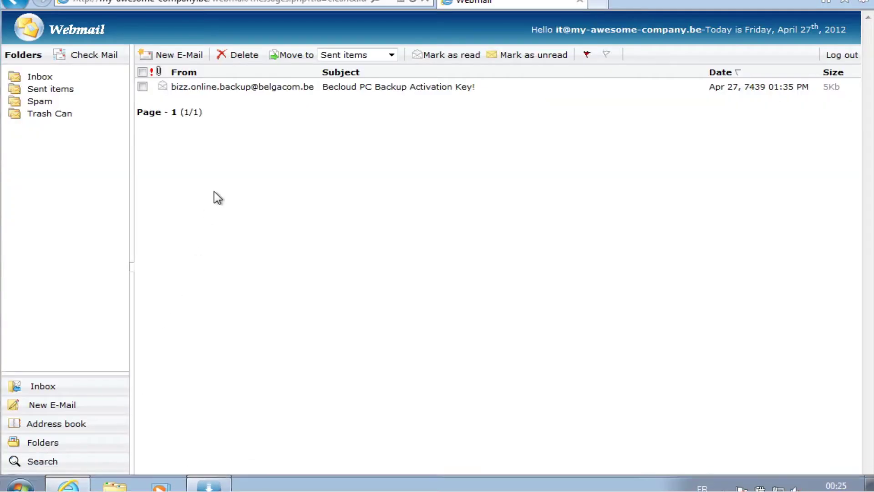
left_click(267, 87)
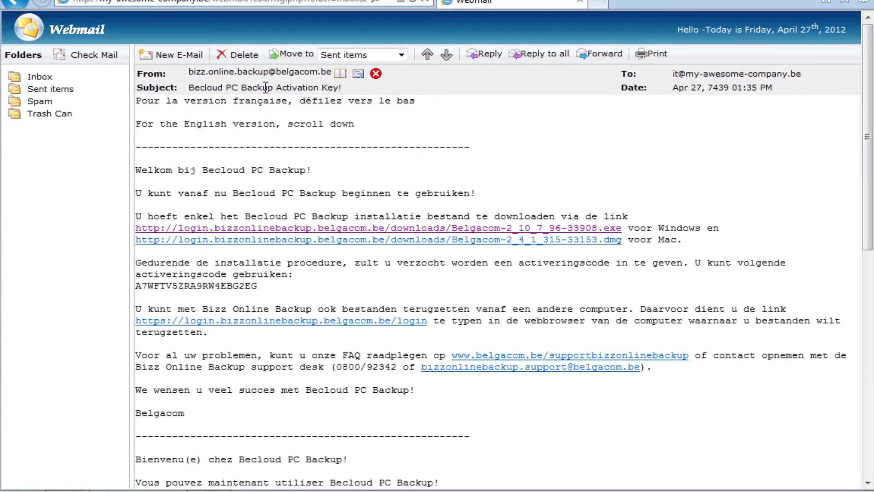
scroll(288, 253, "down", 10)
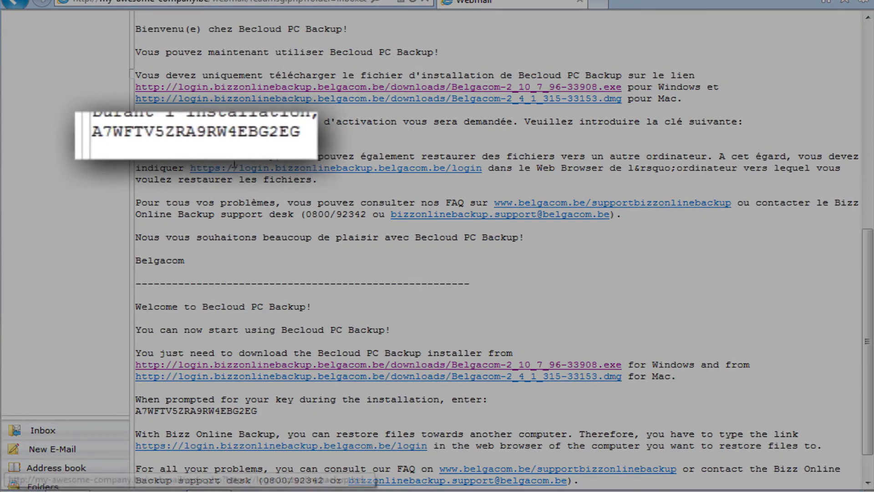
double_click(239, 133)
key("ctrl+c")
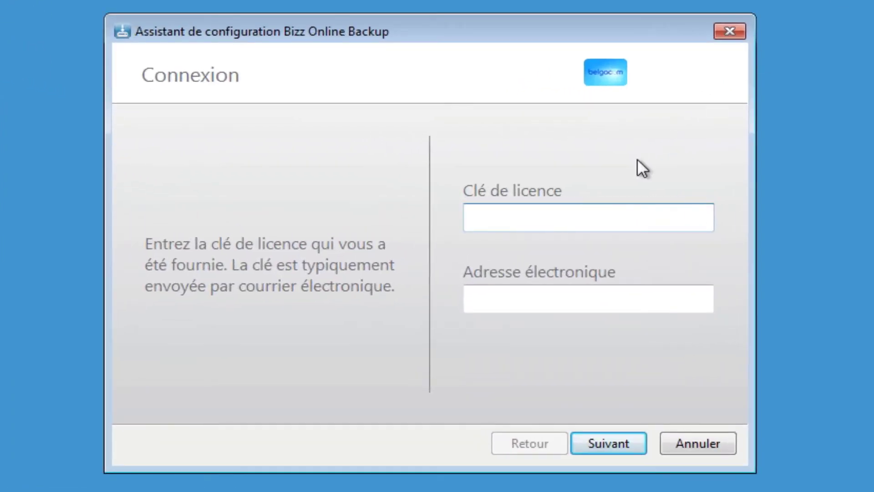
Step: Activate with the pasted licence key and the company account e-mail address
left_click(591, 213)
key("ctrl+v")
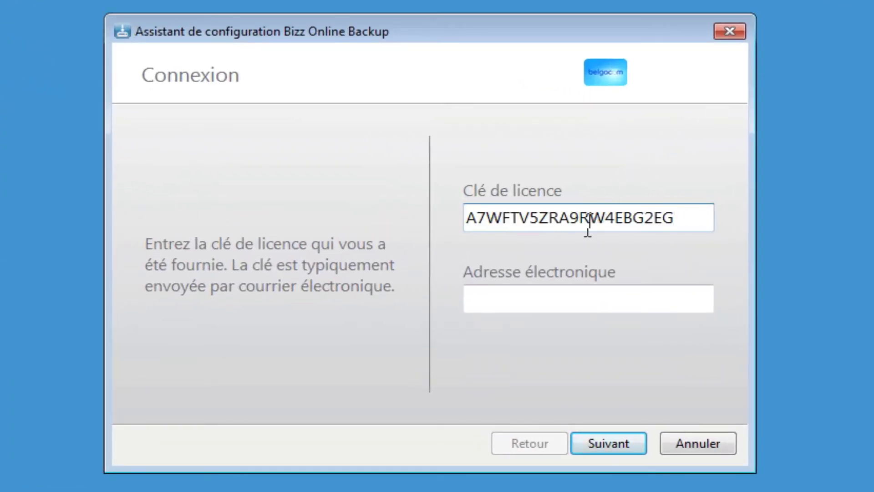
left_click(563, 298)
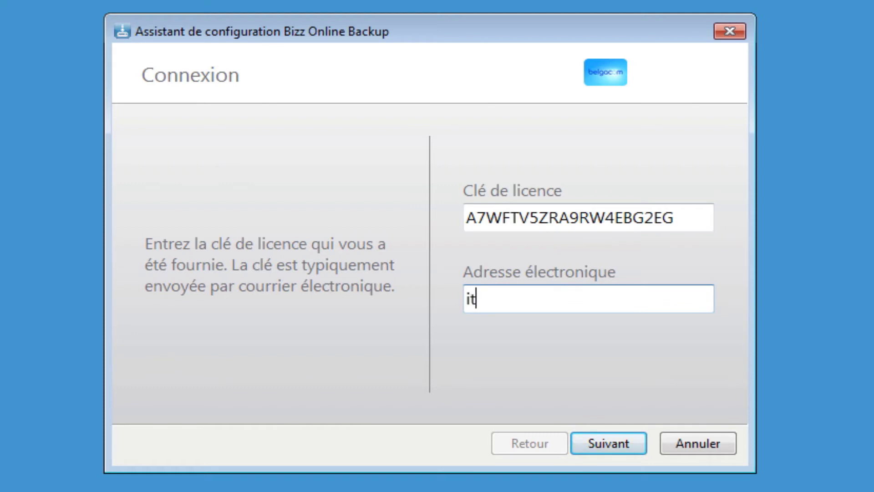
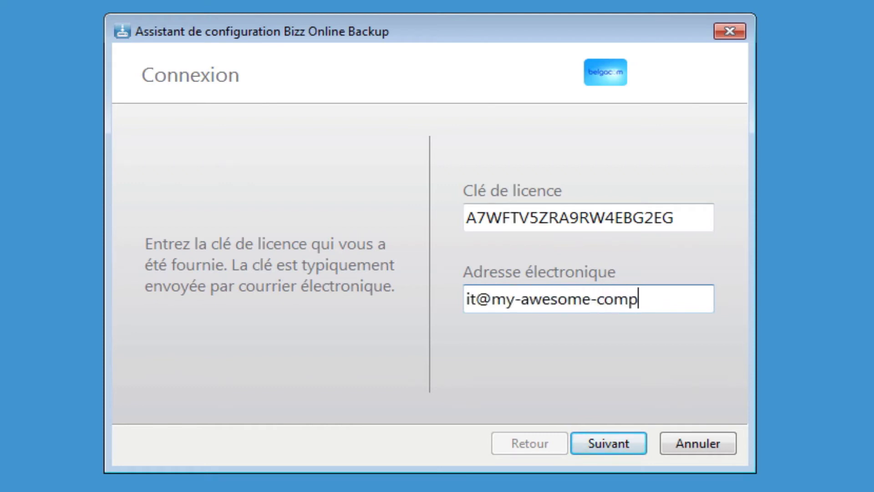
left_click(612, 440)
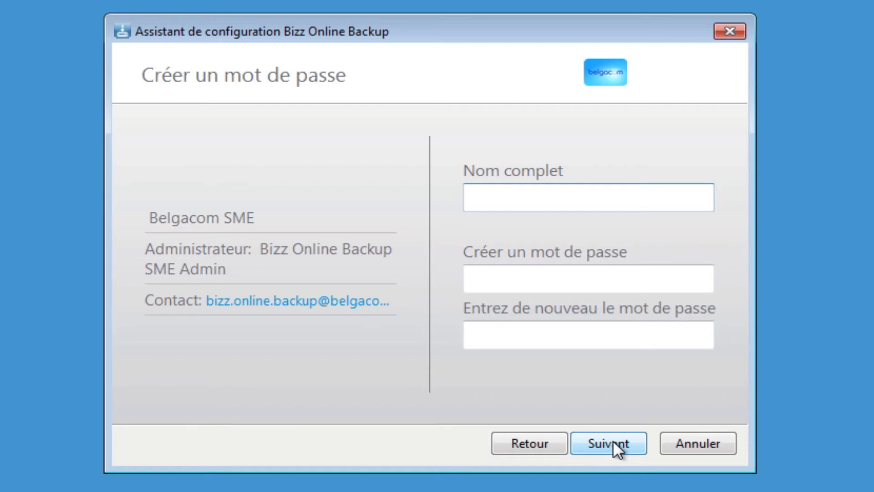
Step: Enter the user's full name and a matching password, then submit the account details
type("John Doe")
key("Tab")
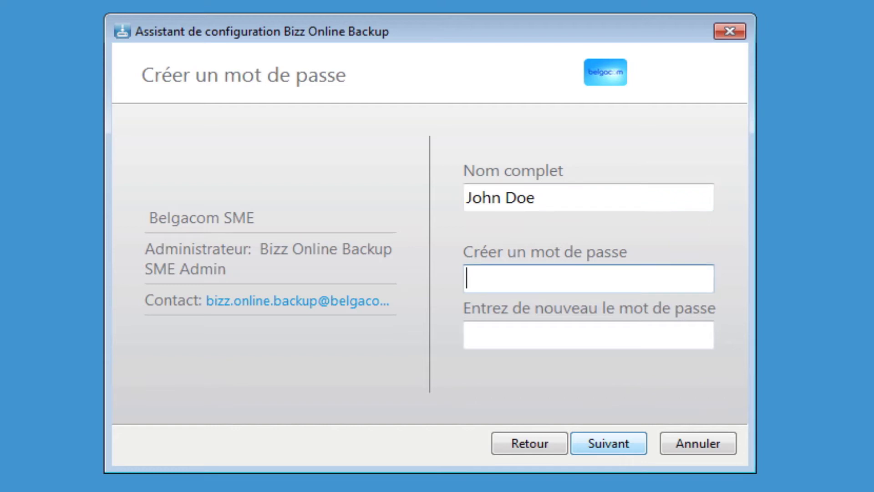
type("••••••••")
key("Tab")
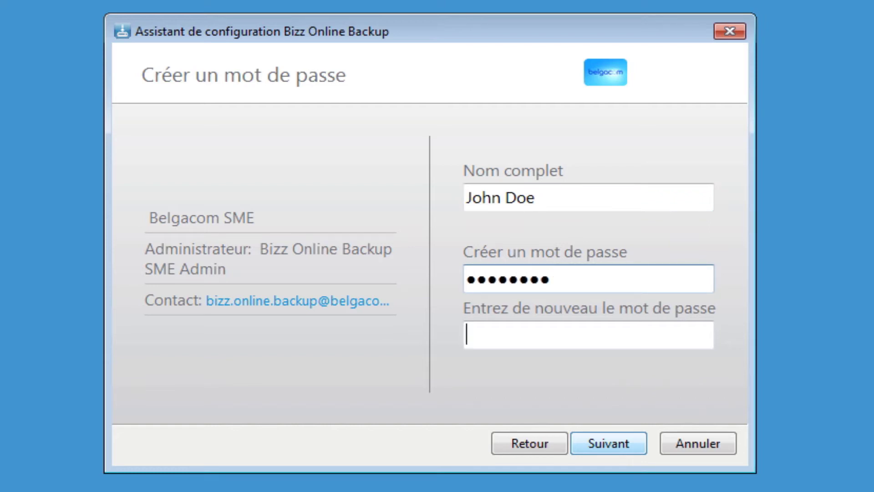
type("••••••••")
left_click(613, 440)
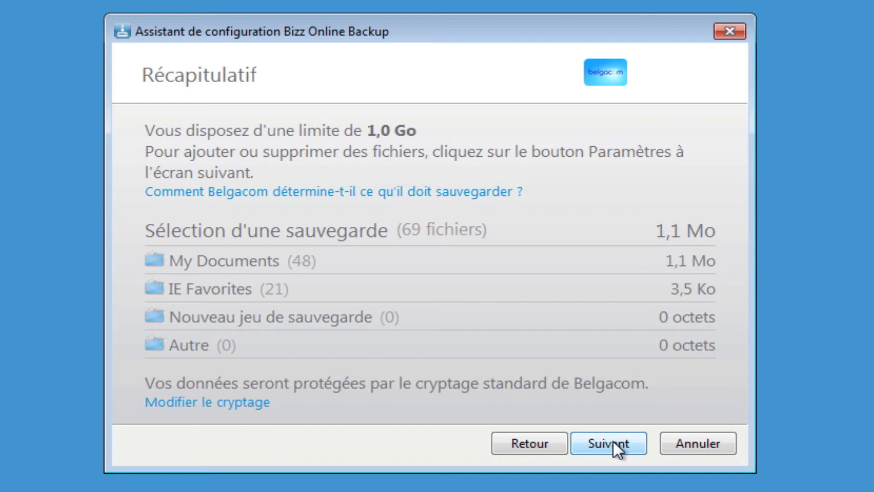
Step: Confirm the Récapitulatif summary and open Paramètres from the Configuration terminée page
left_click(613, 440)
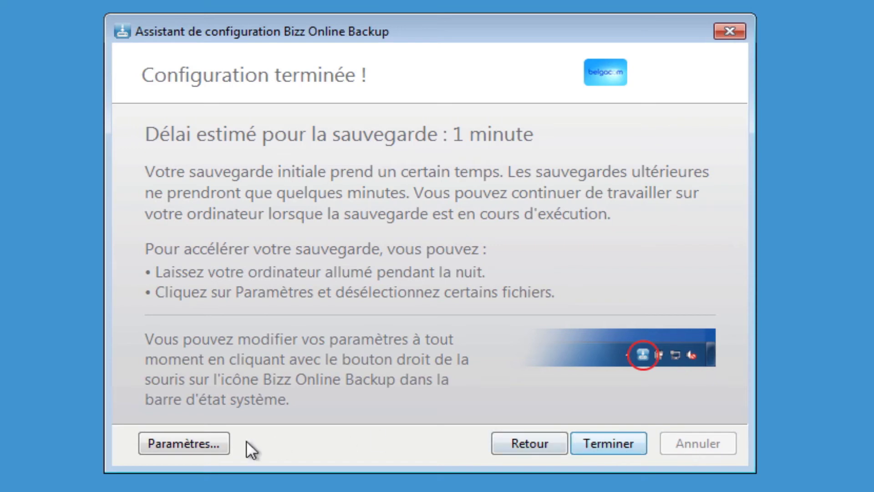
left_click(201, 449)
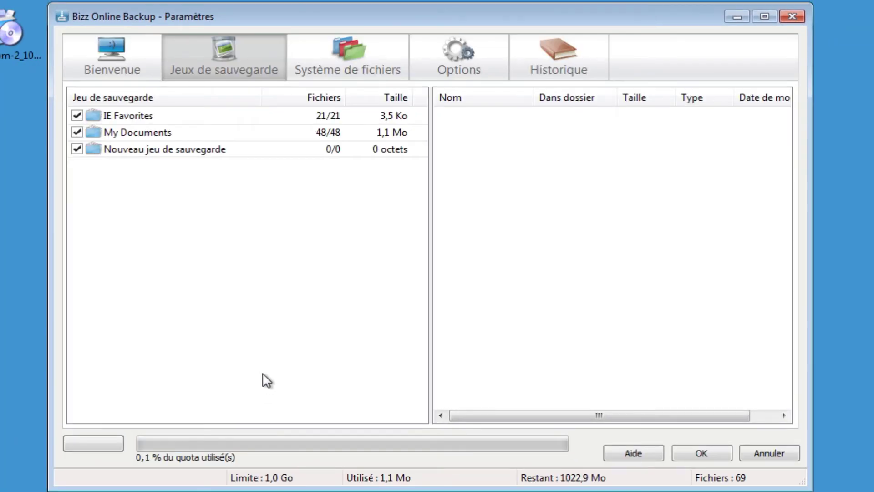
Step: Review the backup sets, then browse the file system and expand the user profile folder
left_click(133, 133)
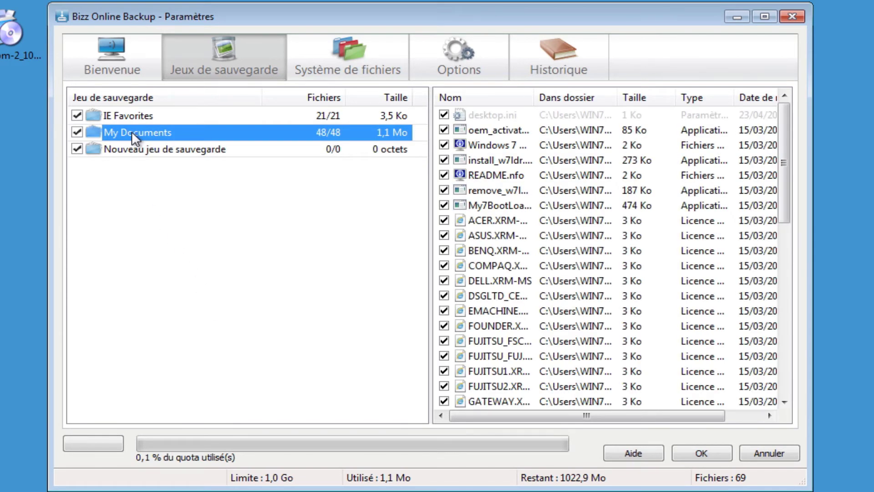
left_click(132, 113)
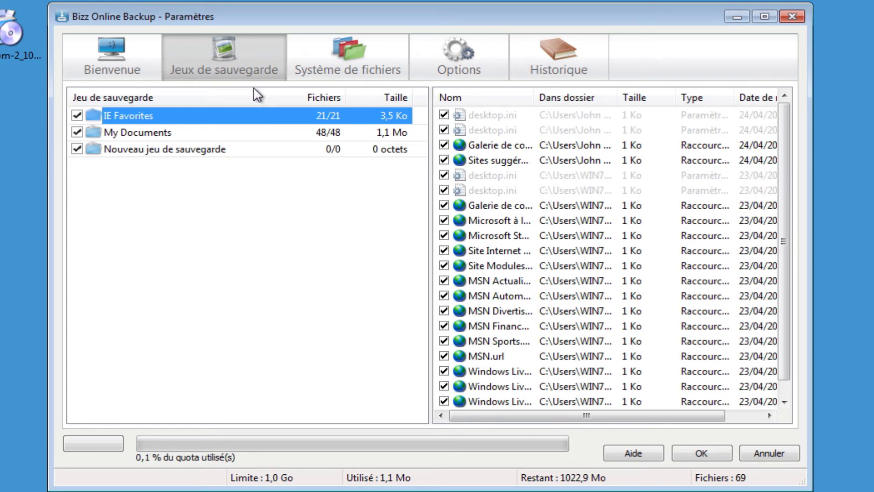
left_click(321, 62)
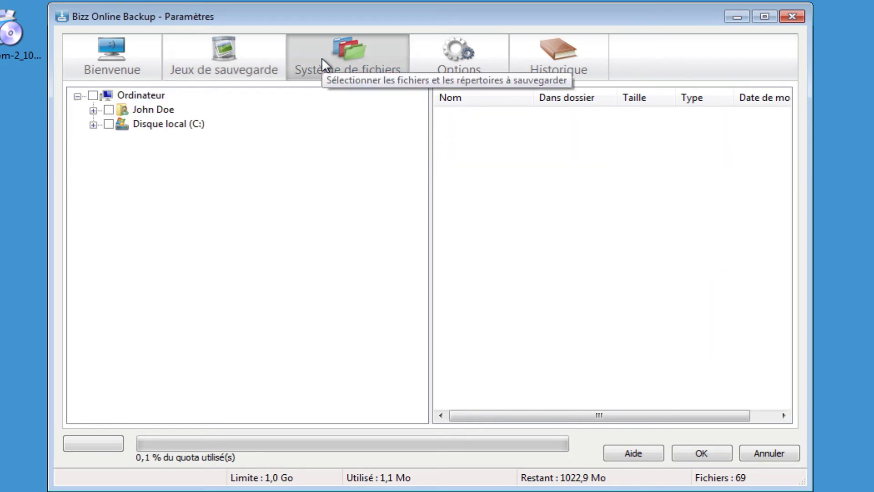
left_click(157, 110)
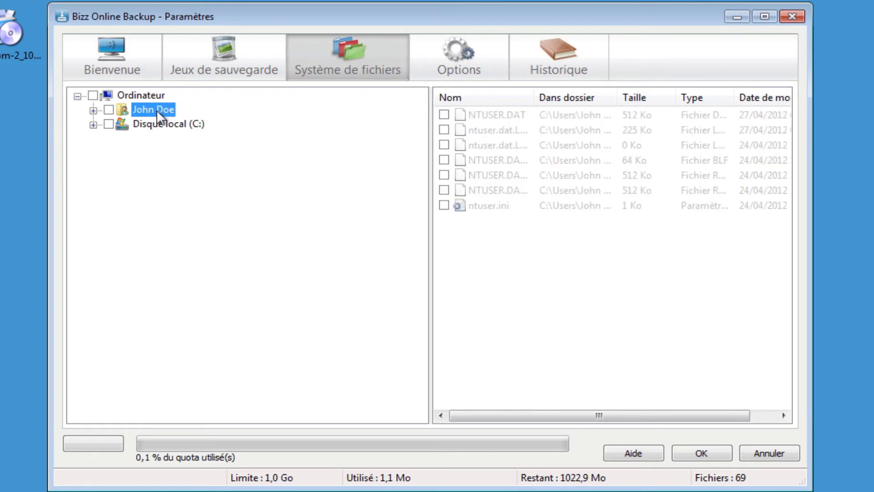
left_click(93, 110)
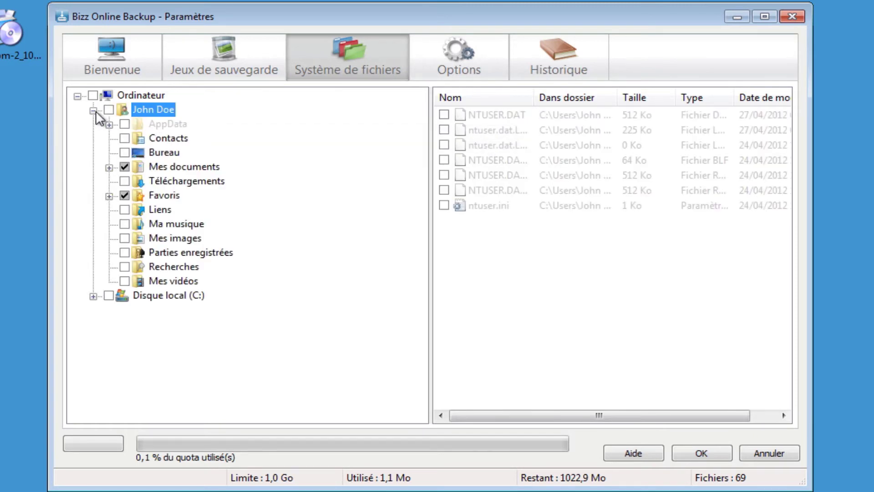
Step: Tick Bureau, Ma musique and Mes images for backup, bringing the selection to 73 files
left_click(124, 153)
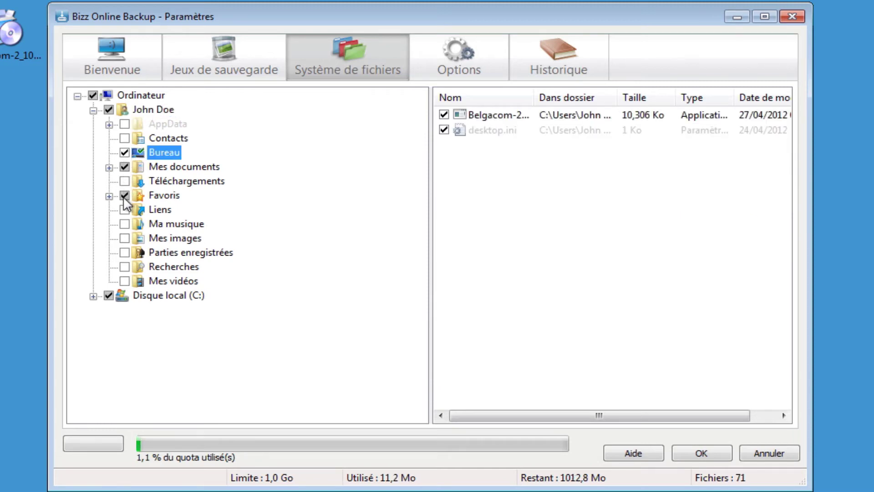
left_click(125, 223)
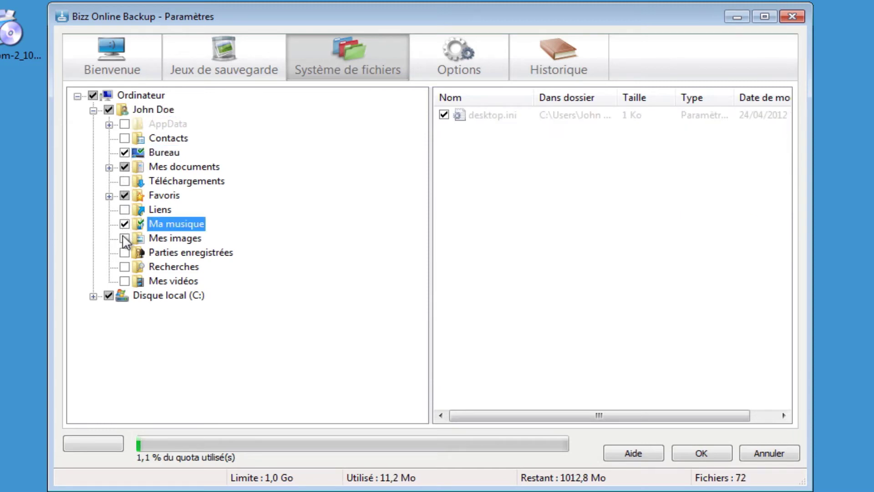
left_click(124, 238)
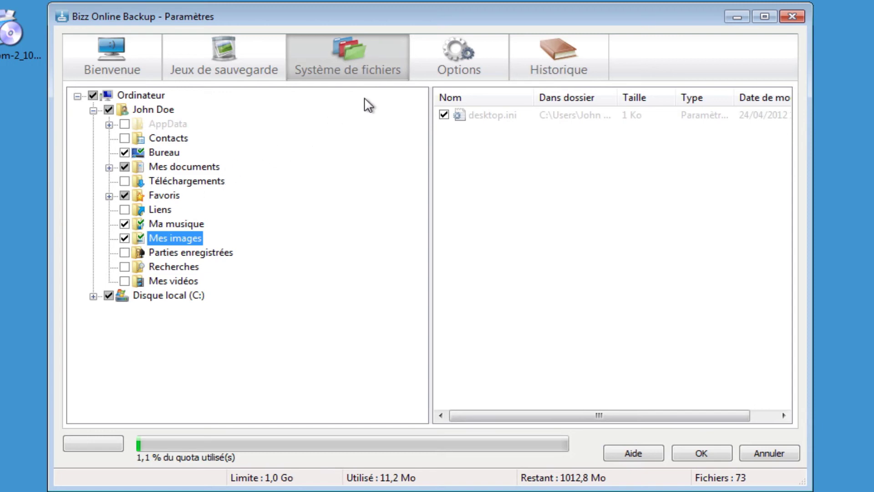
left_click(429, 66)
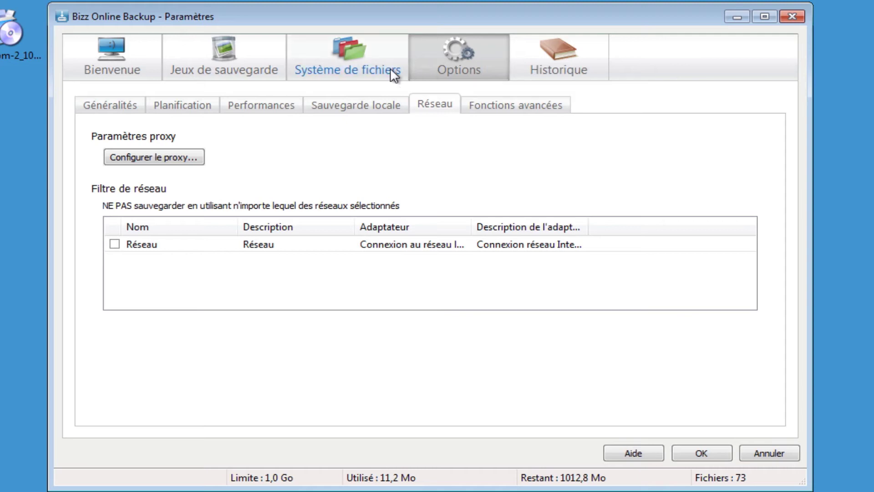
Step: Try a Planifiées schedule running weekly on dimanche
left_click(197, 107)
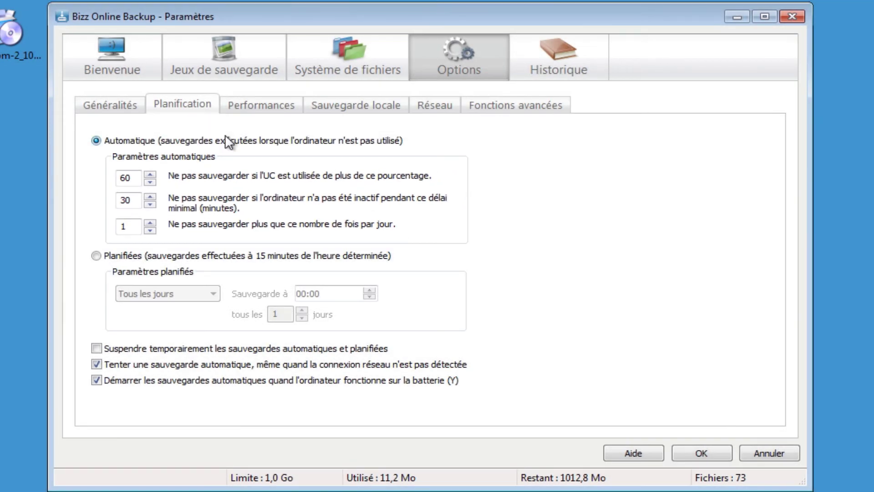
left_click(96, 256)
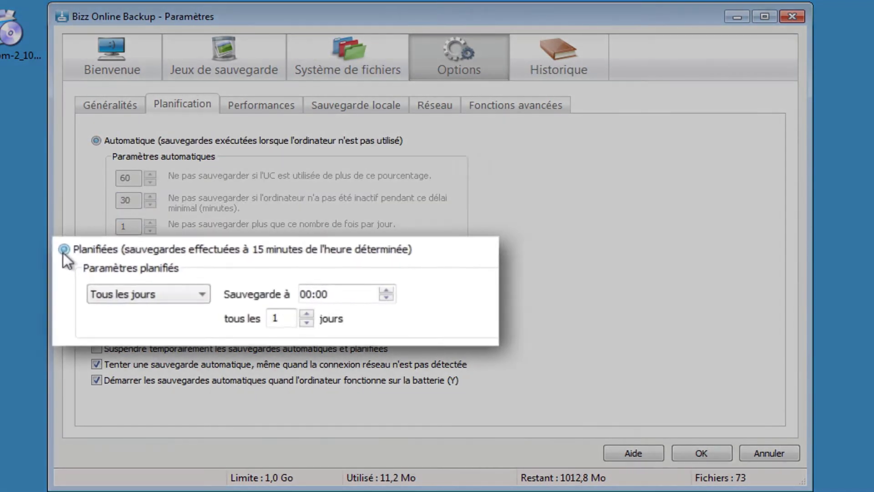
left_click(145, 288)
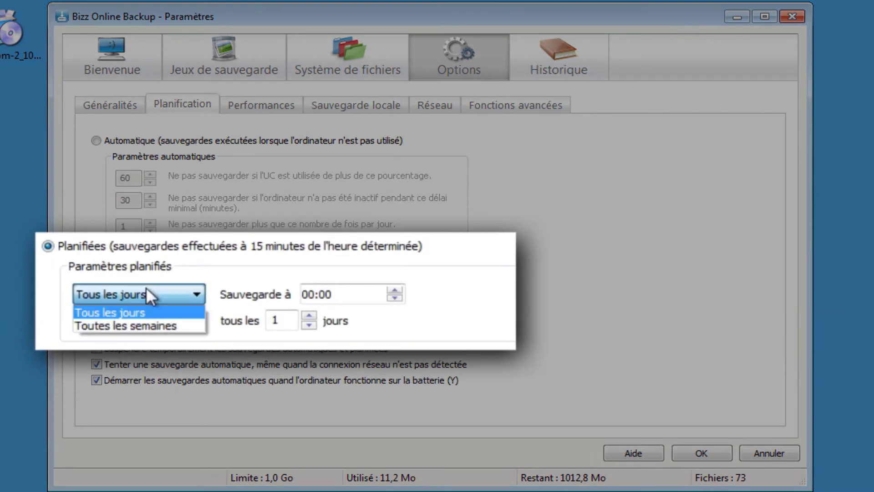
left_click(145, 325)
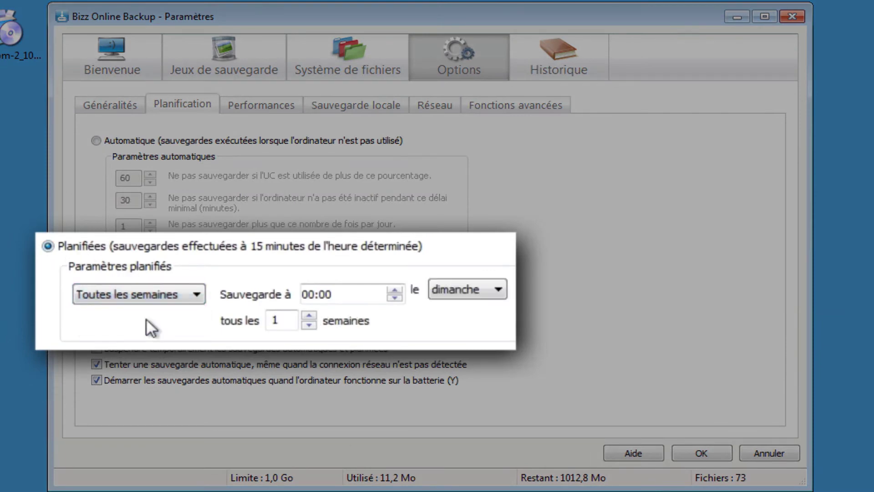
left_click(474, 281)
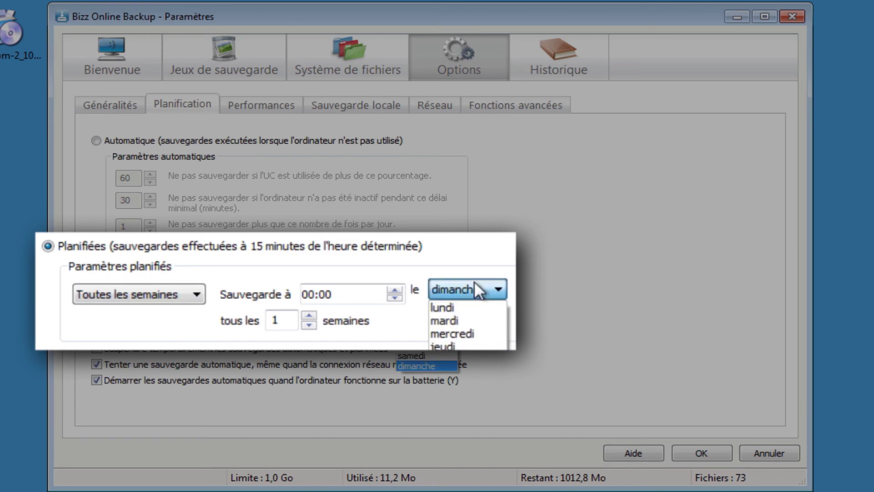
left_click(474, 281)
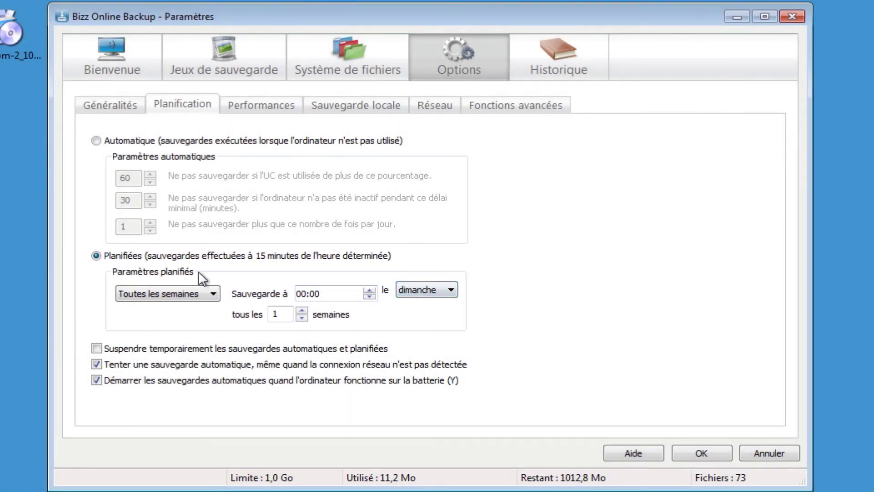
Step: Revert to Automatique backups and exclude the Réseau network from backing up
left_click(96, 142)
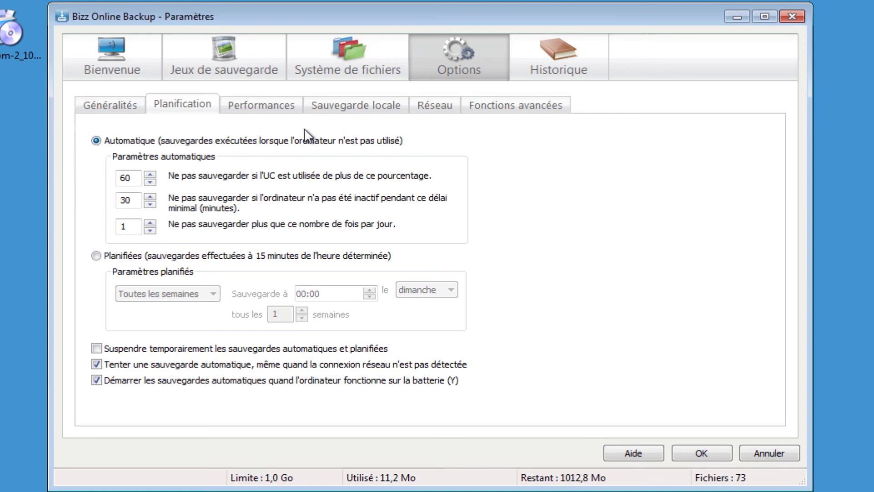
left_click(425, 104)
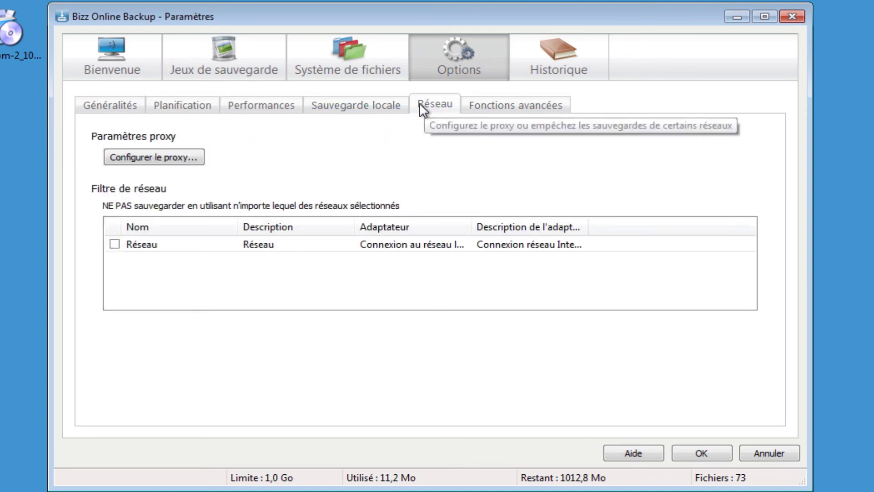
left_click(114, 245)
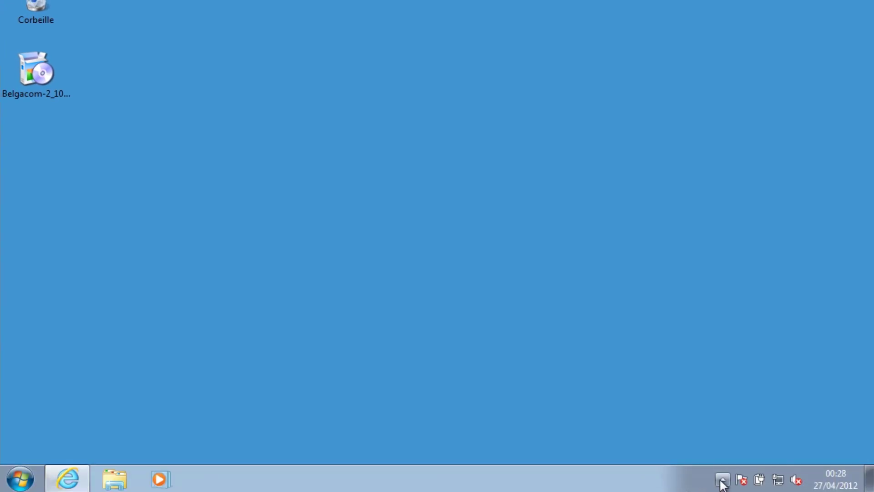
Step: Open the État window from the tray icon and start the initial backup
left_click(722, 481)
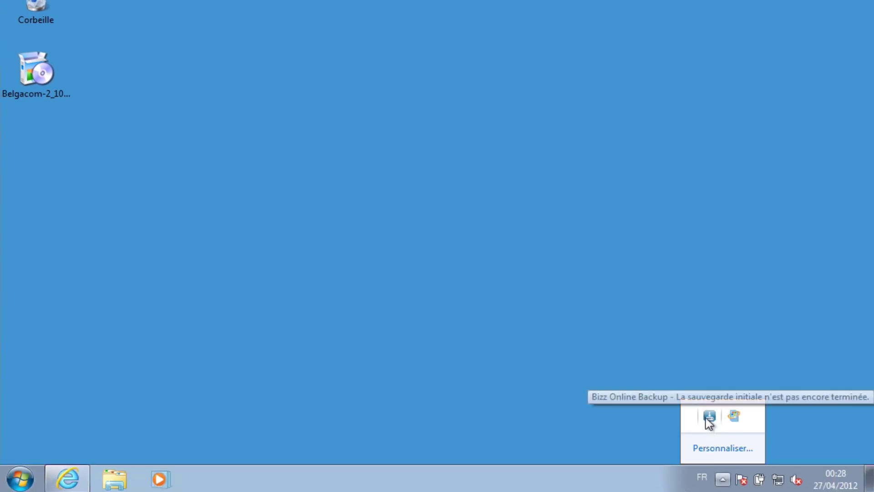
left_click(708, 416)
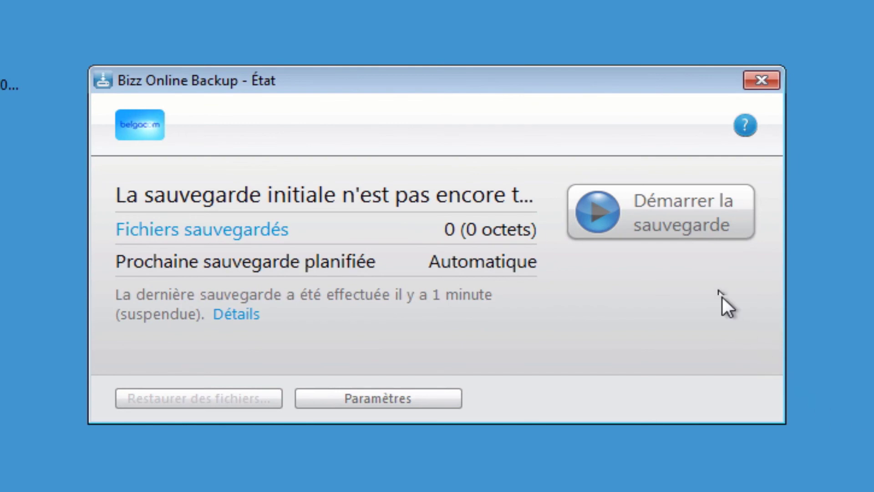
left_click(692, 225)
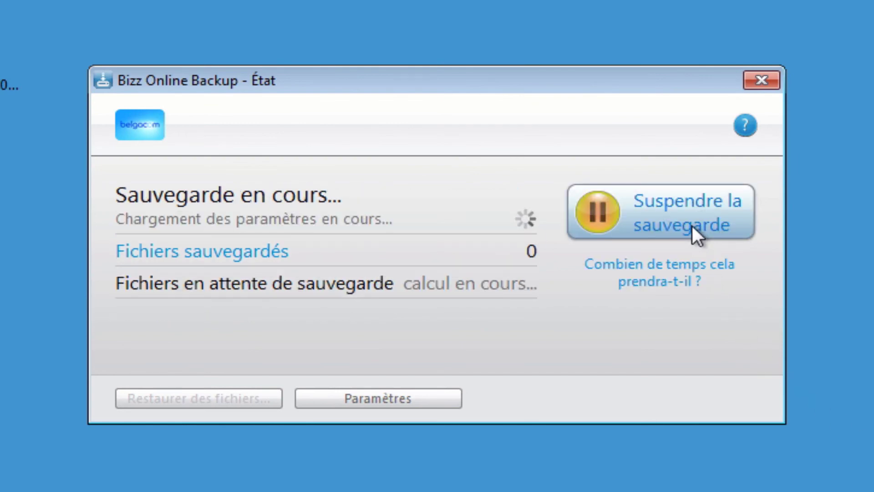